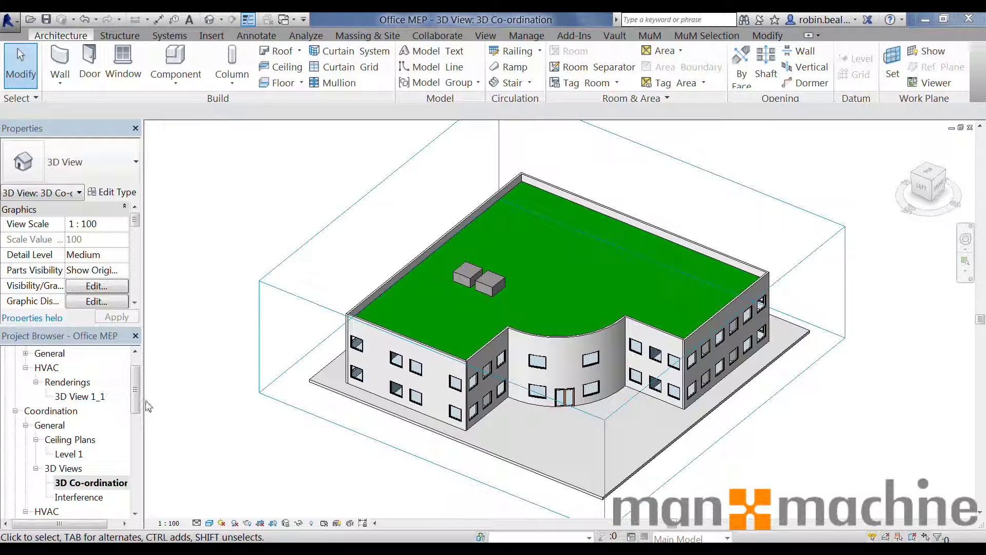
Scroll the Project Browser down to reach the Mechanical views
left_click_drag(137, 405, 140, 396)
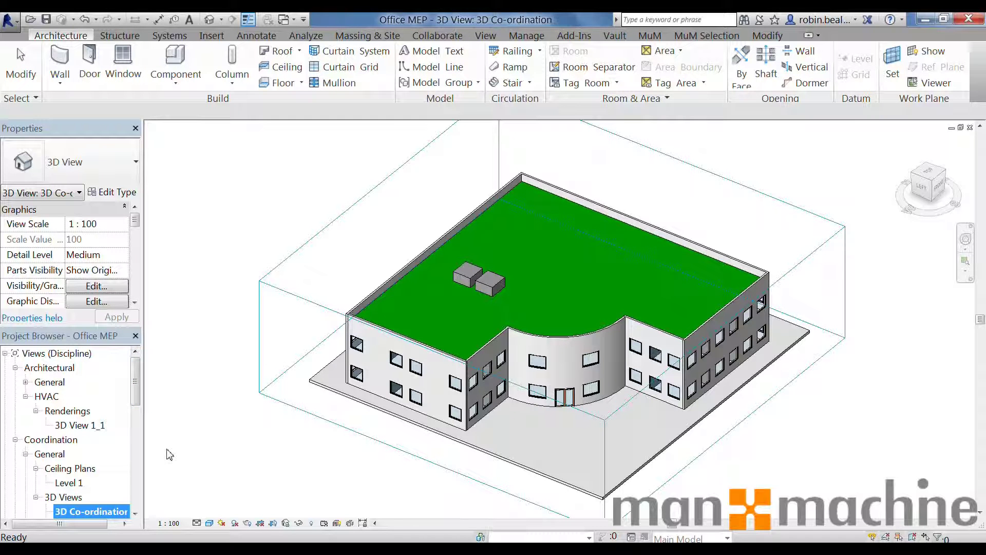
left_click_drag(134, 393, 133, 436)
Open the 1 - Mech floor plan and zoom in on the upper-left supply diffuser
left_click(16, 439)
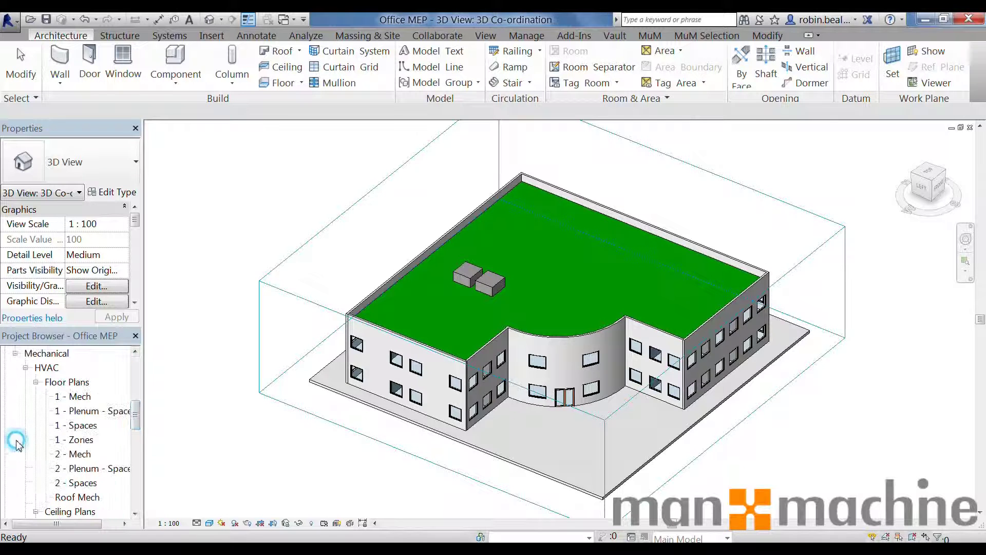
double_click(79, 397)
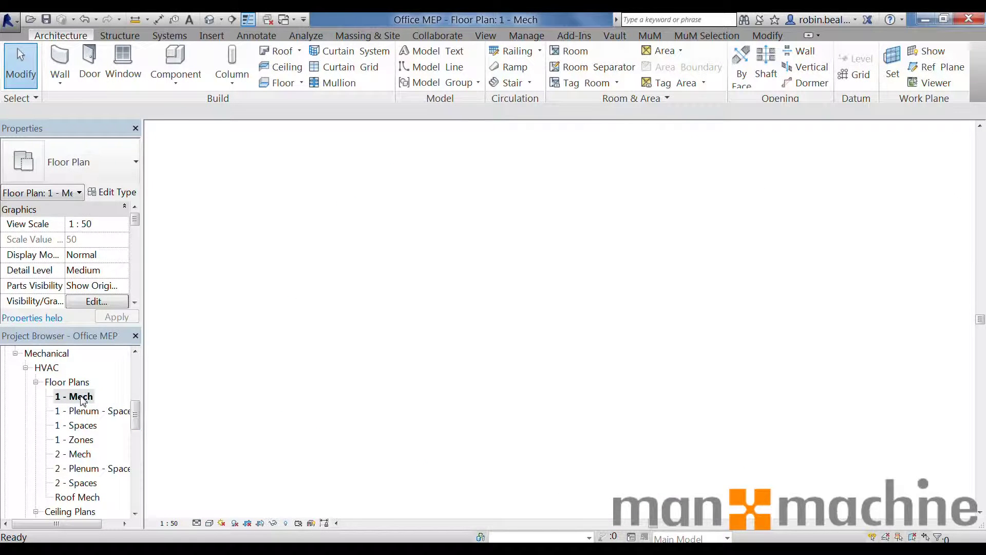
scroll(452, 324, "up", 4)
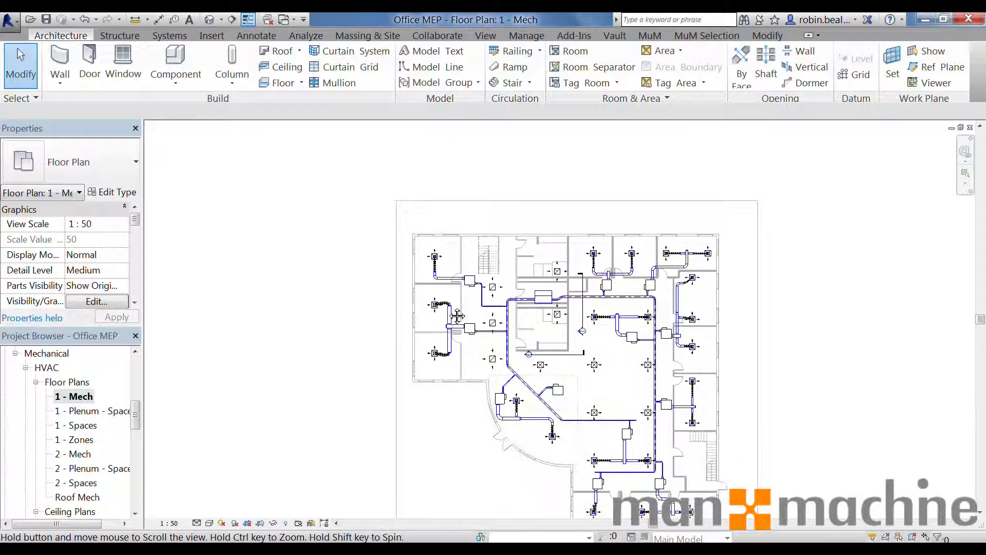
scroll(455, 326, "up", 5)
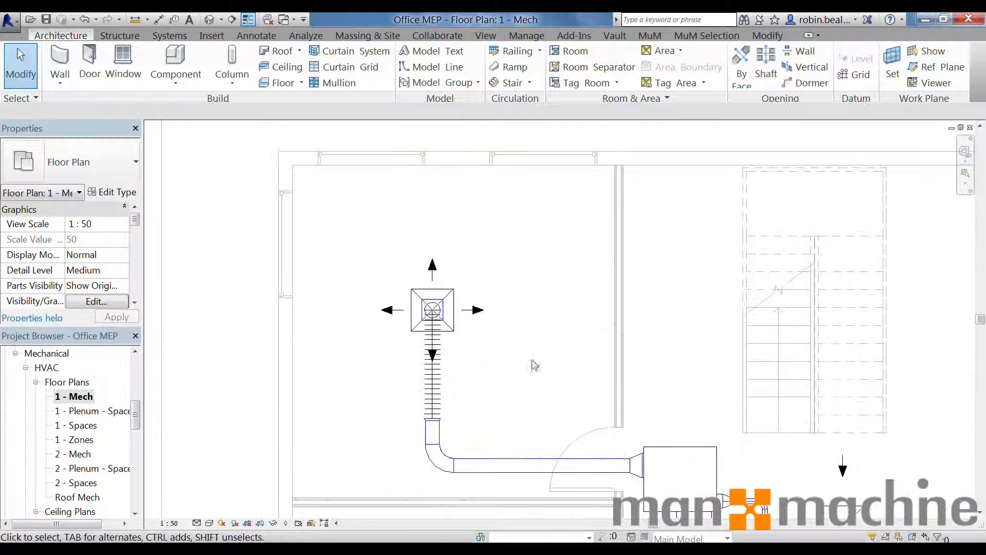
scroll(503, 266, "down", 1)
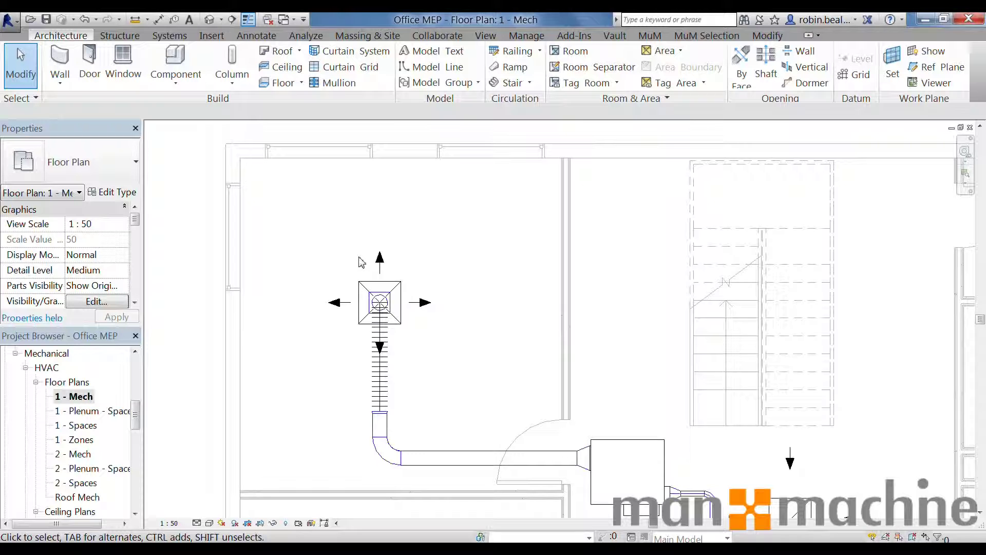
left_click_drag(138, 422, 145, 484)
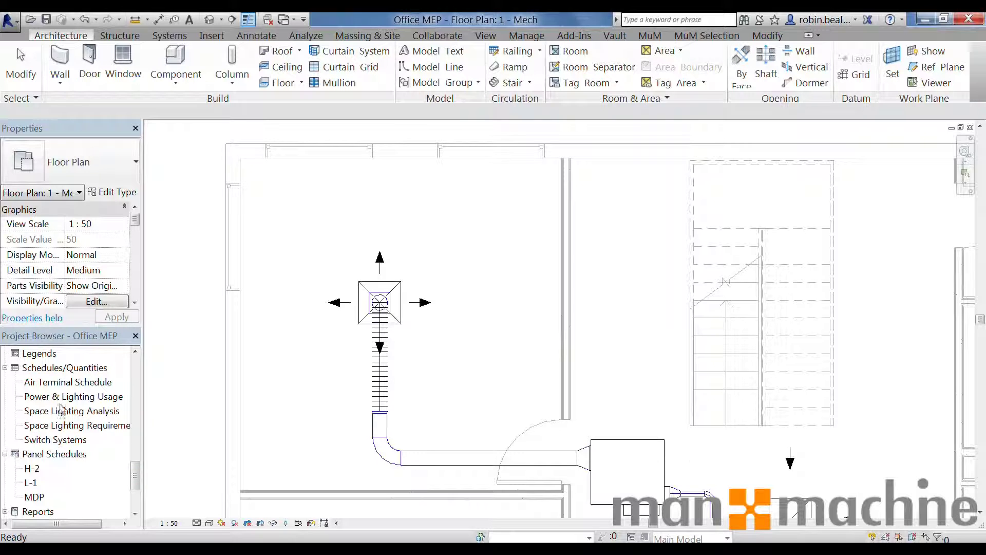
Open the Air Terminal Schedule, close the 3D Co-ordination view, and tile the remaining views with WT
double_click(63, 383)
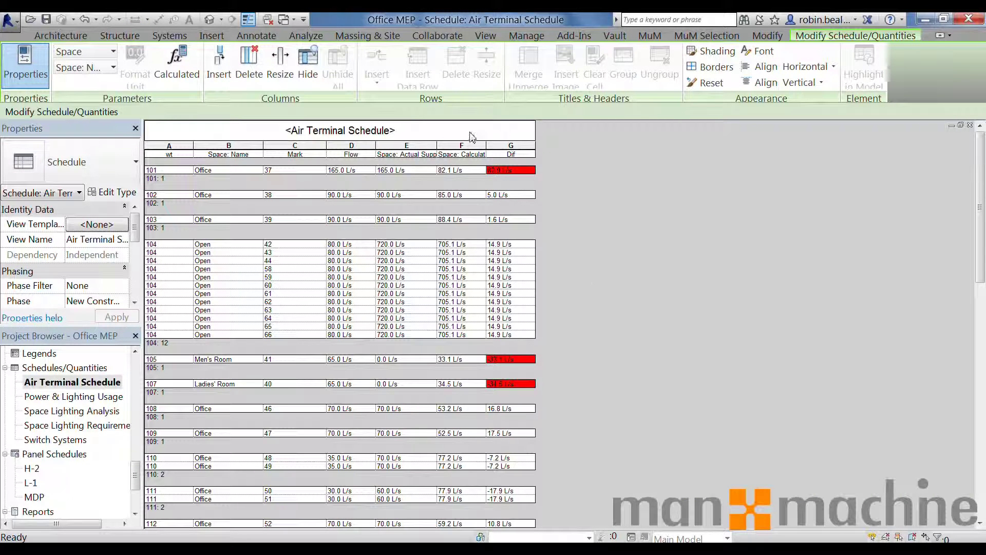
left_click(284, 20)
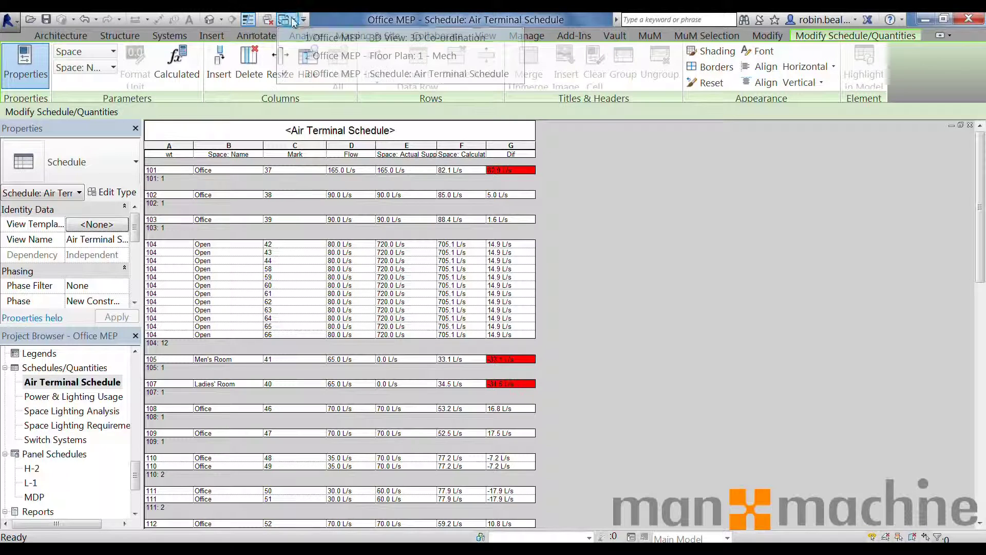
left_click(330, 57)
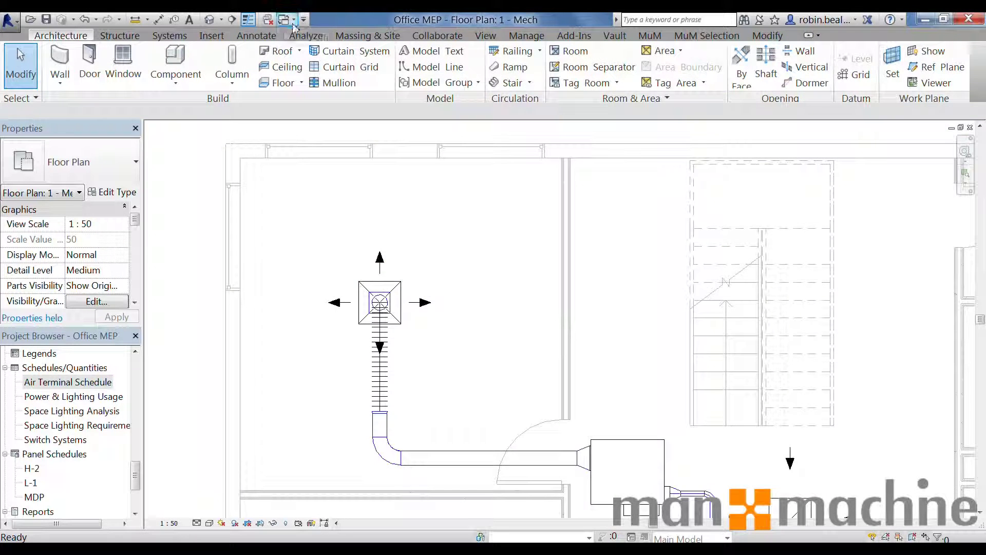
left_click(286, 20)
left_click(329, 41)
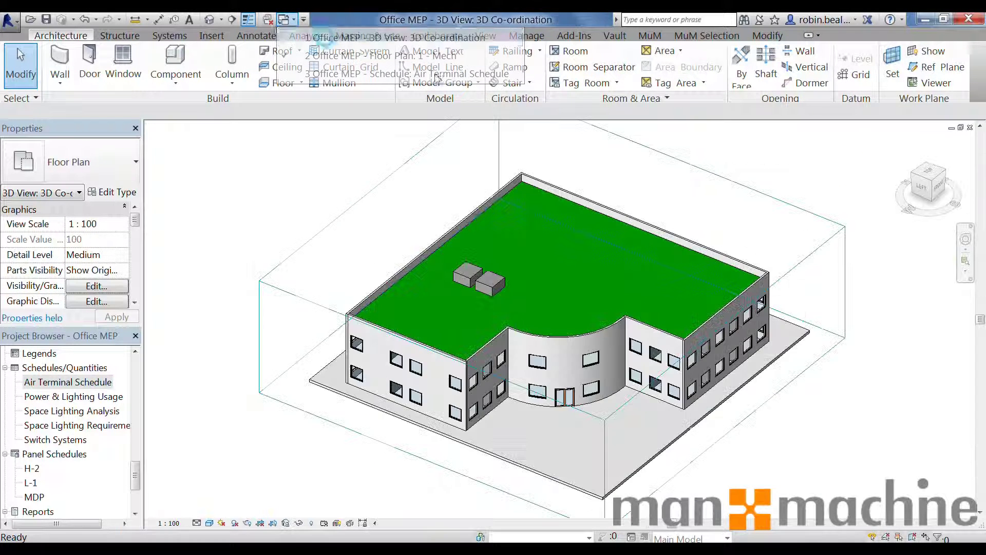
left_click(969, 128)
key("w")
key("t")
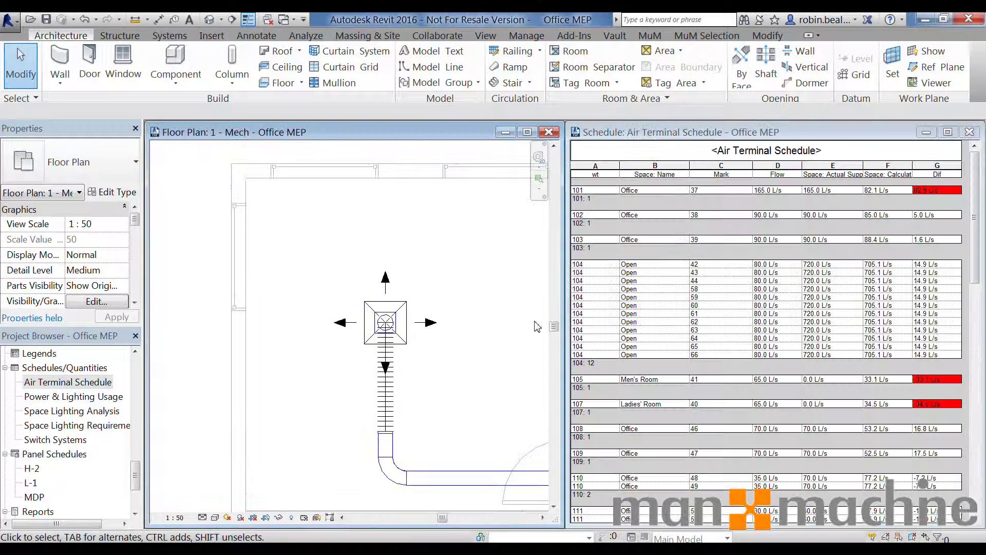
Activate the schedule, select column F, and open its Fields settings from Properties
left_click(651, 136)
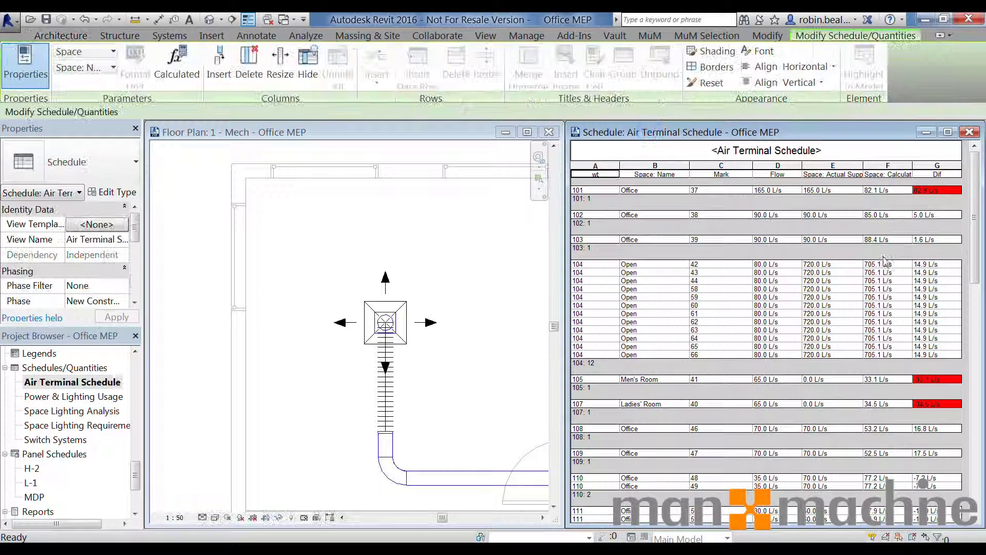
left_click(834, 170)
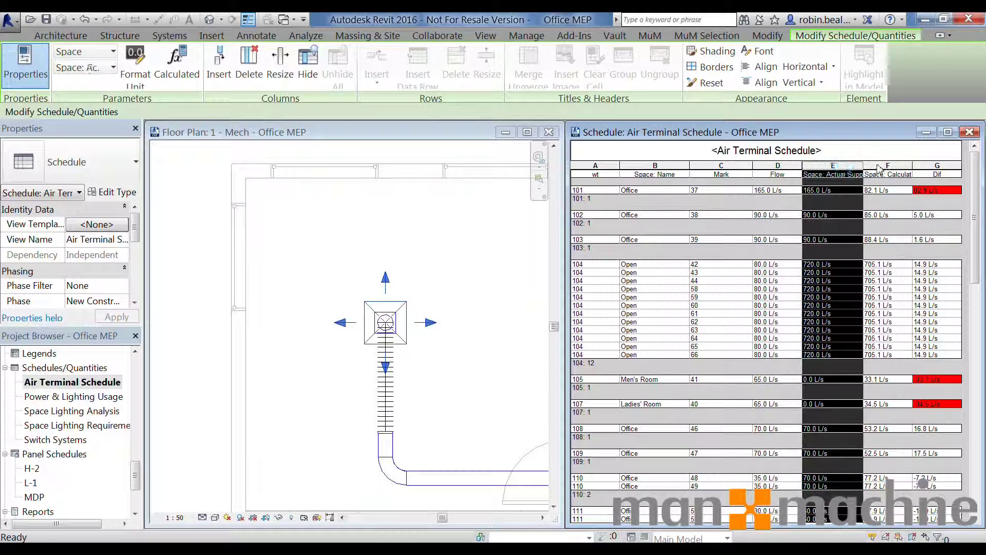
left_click(879, 170)
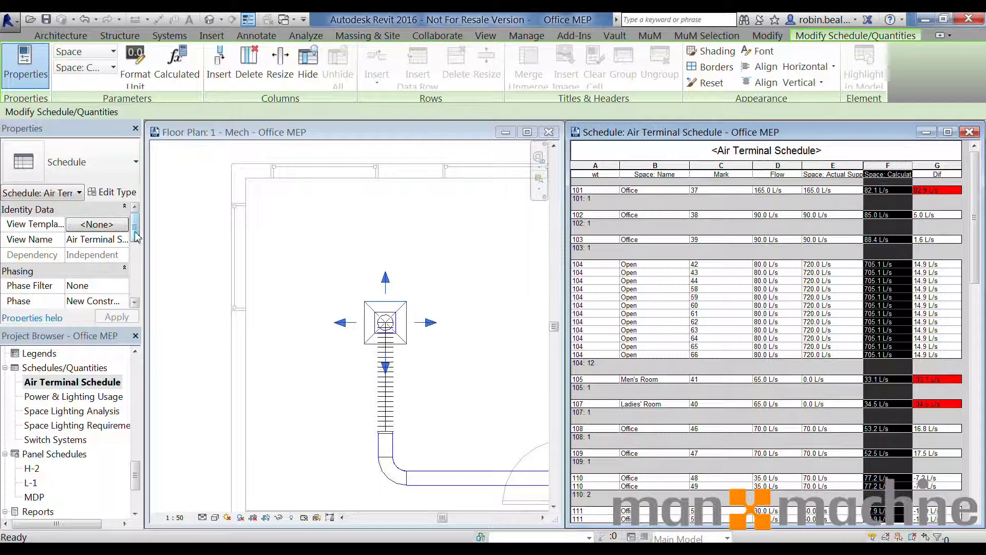
scroll(110, 232, "down", 2)
left_click(98, 272)
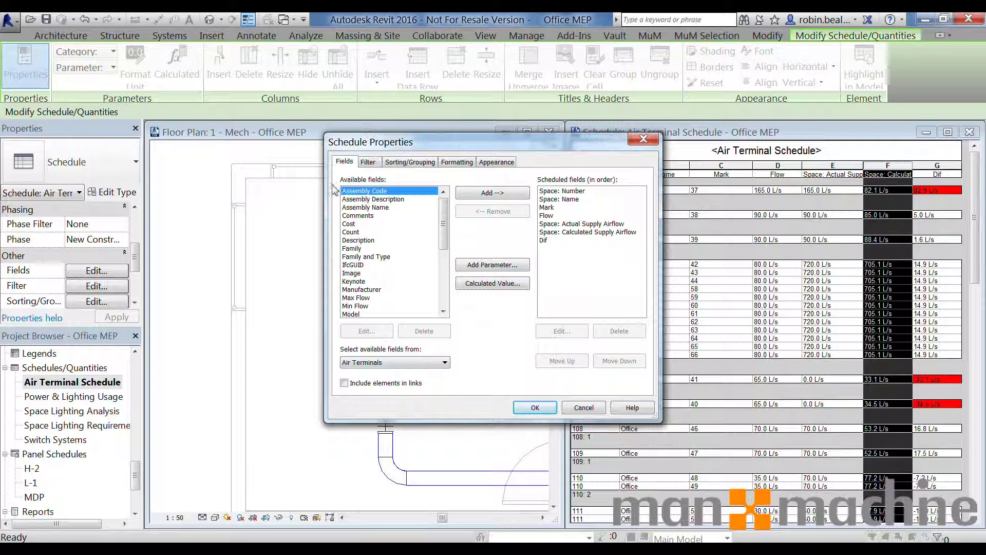
Open the 'Select available fields from' list in Schedule Properties
mouse_move(443, 220)
left_mouse_down()
mouse_move(442, 257)
mouse_move(443, 189)
mouse_move(445, 267)
mouse_move(442, 195)
mouse_move(445, 266)
mouse_move(445, 216)
left_mouse_up()
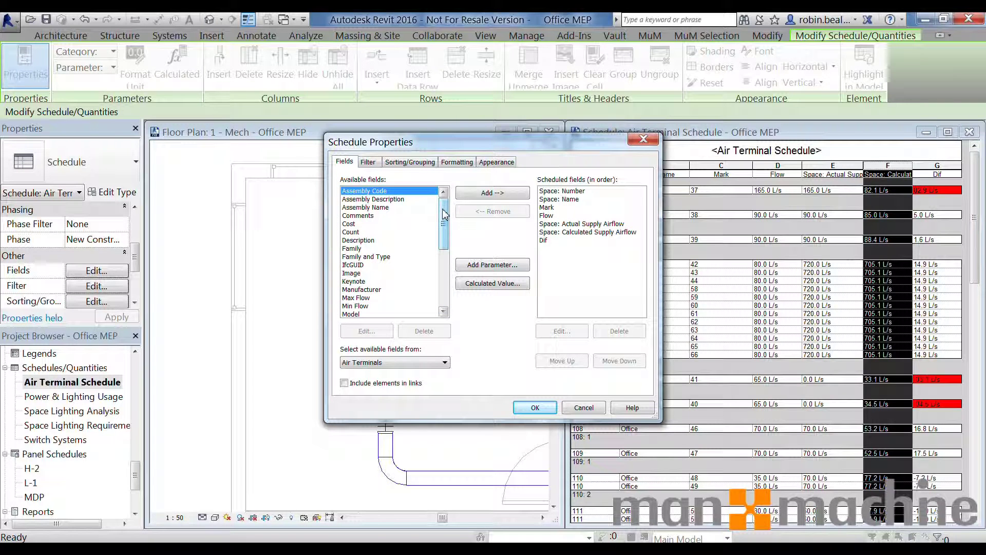
left_click(408, 363)
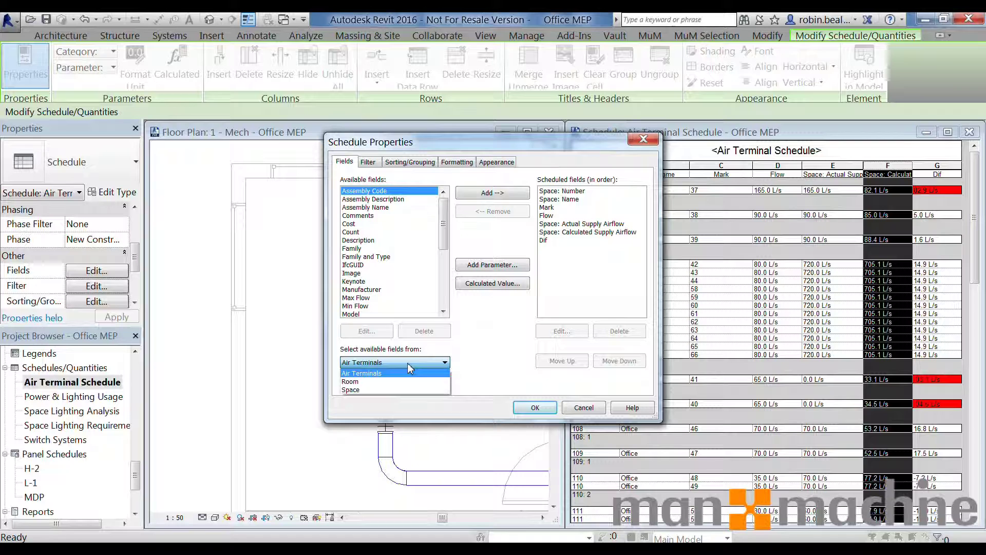
Switch available fields to Room and add Room: Name and Room: Number to the schedule
left_click(359, 389)
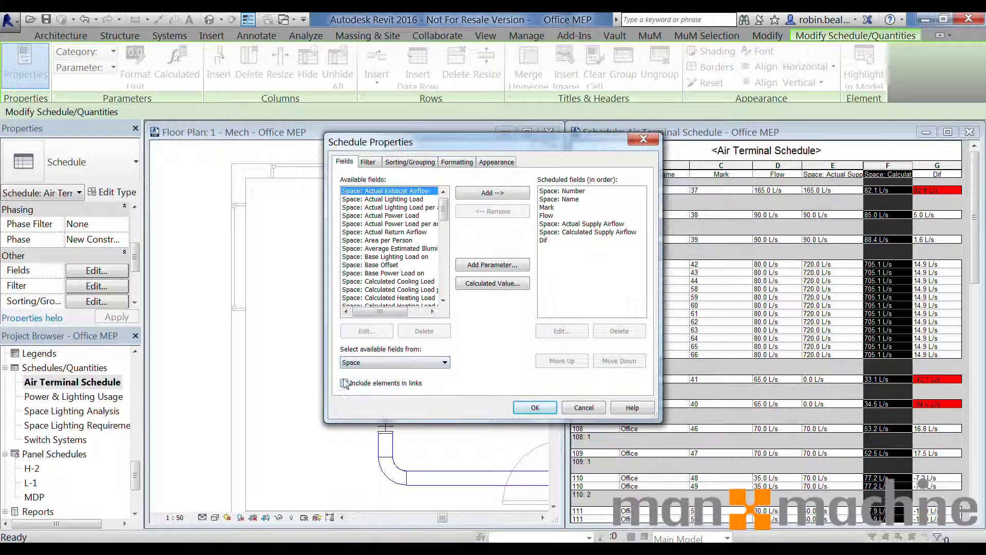
left_click_drag(391, 207, 439, 197)
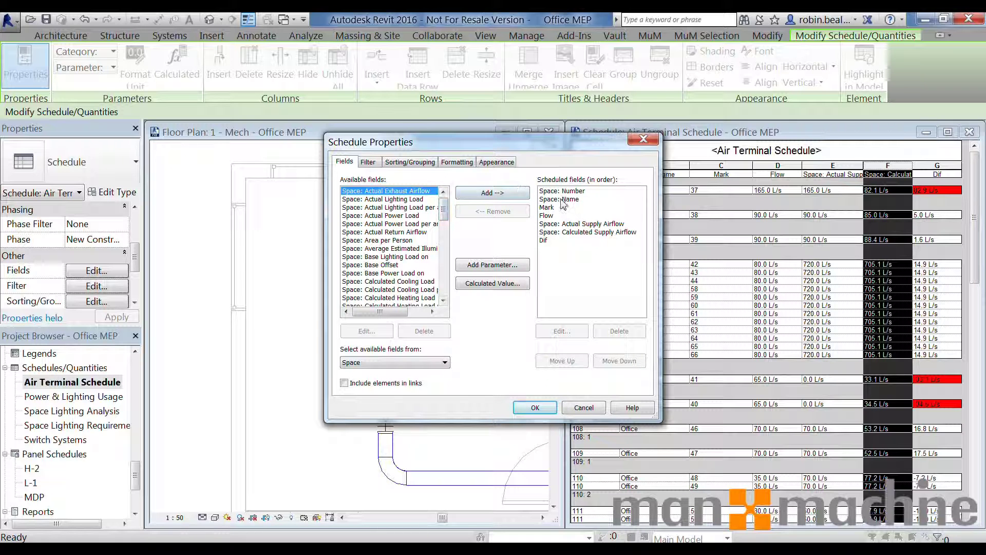
left_click(418, 362)
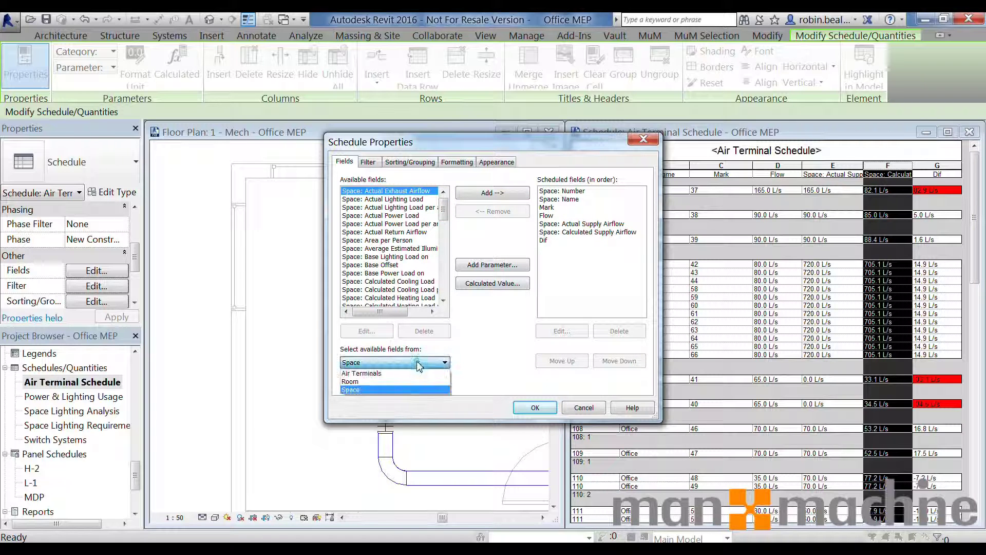
left_click(397, 386)
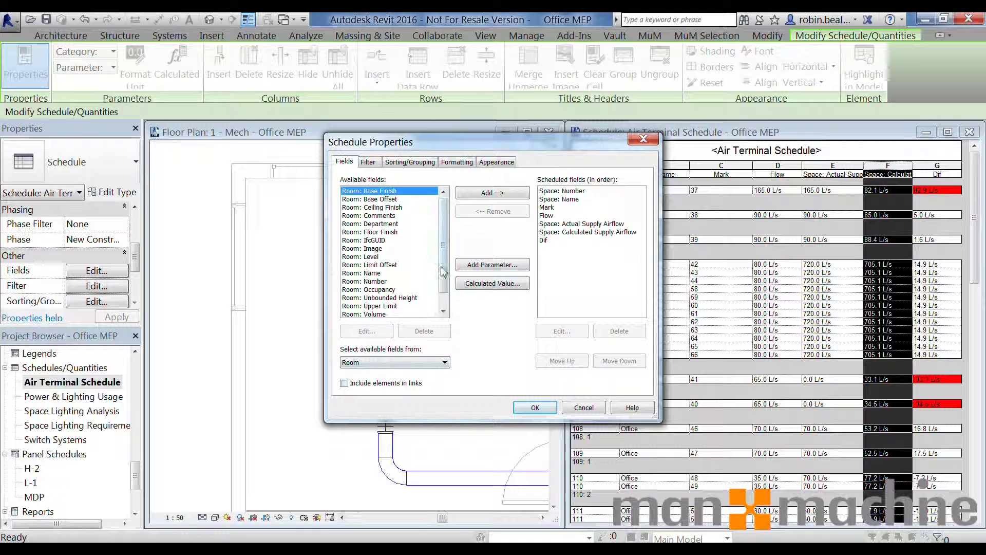
scroll(448, 266, "down", 1)
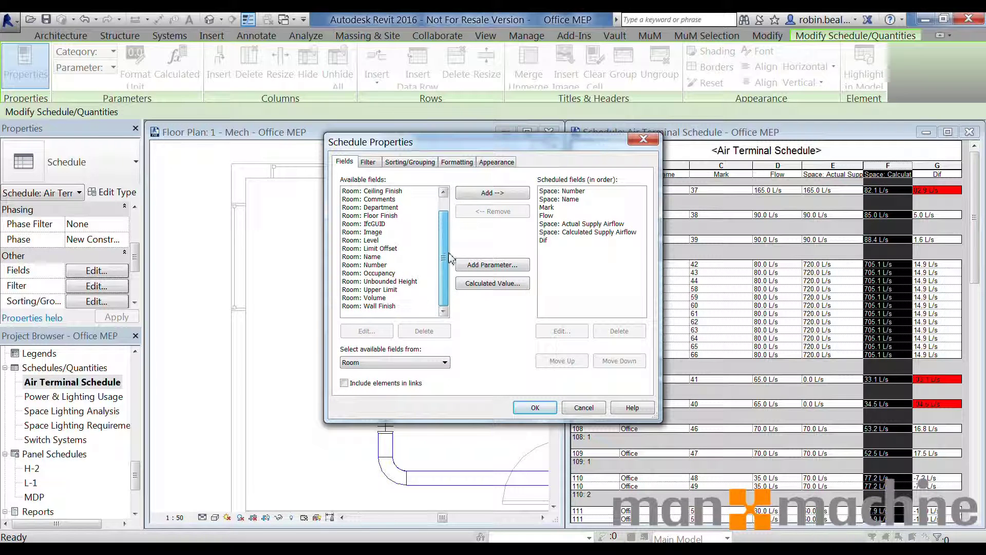
left_click(424, 256)
left_click(490, 194)
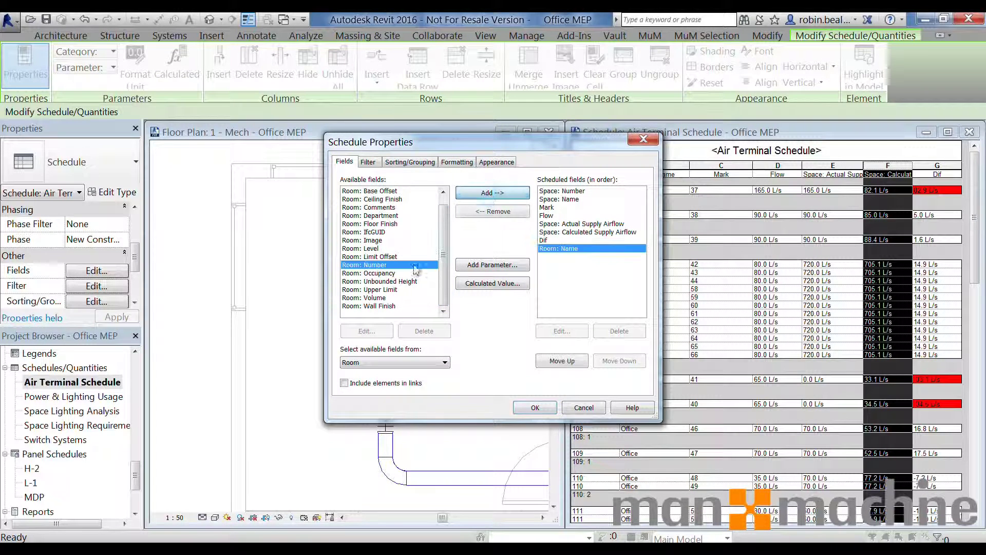
left_click(470, 194)
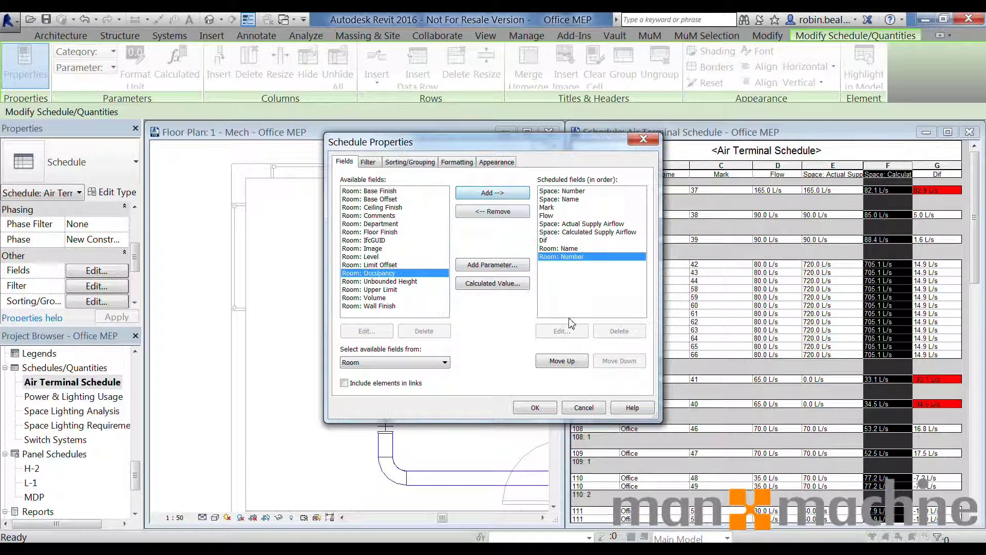
Move Room: Name and Room: Number up to follow Space: Name, before Mark, and confirm
left_click(561, 249)
left_click(562, 361)
left_click(562, 361)
left_click(562, 361)
left_click(562, 361)
left_click(567, 361)
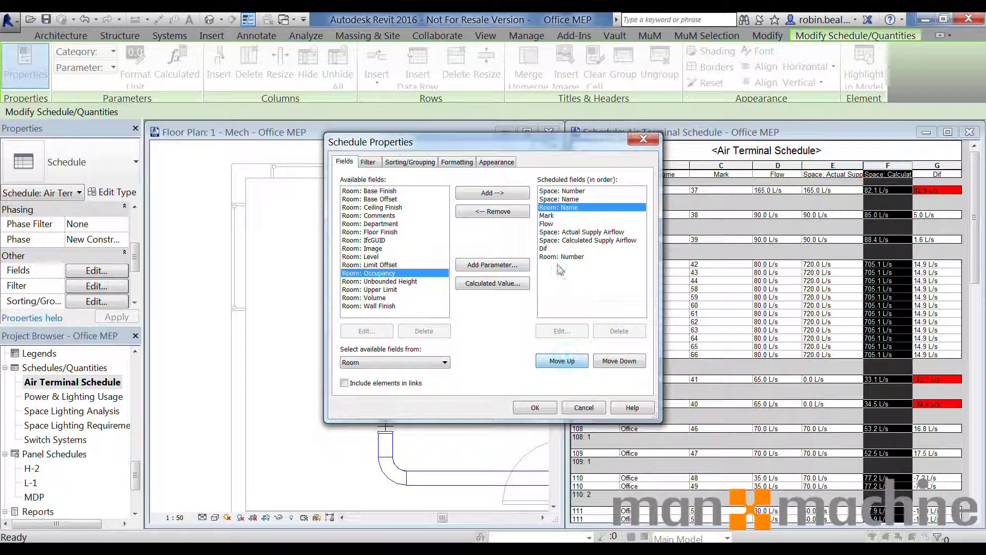
left_click(561, 256)
left_click(571, 361)
left_click(571, 361)
left_click(571, 361)
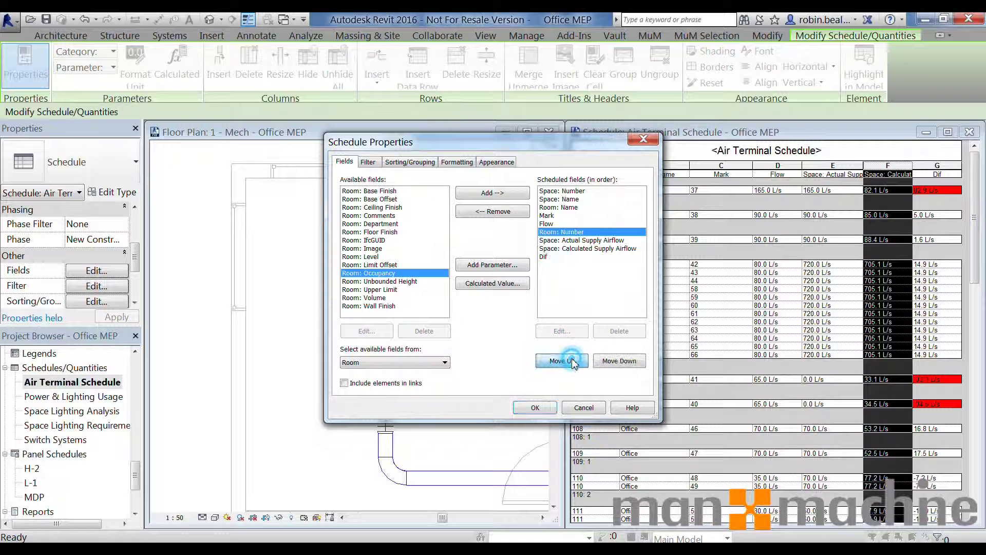
left_click(572, 362)
left_click(573, 361)
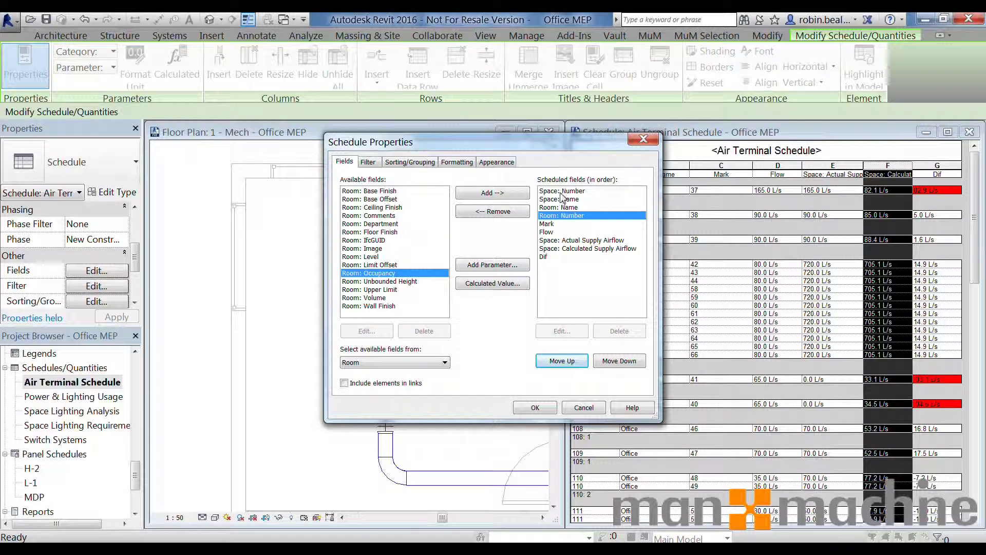
left_click(536, 407)
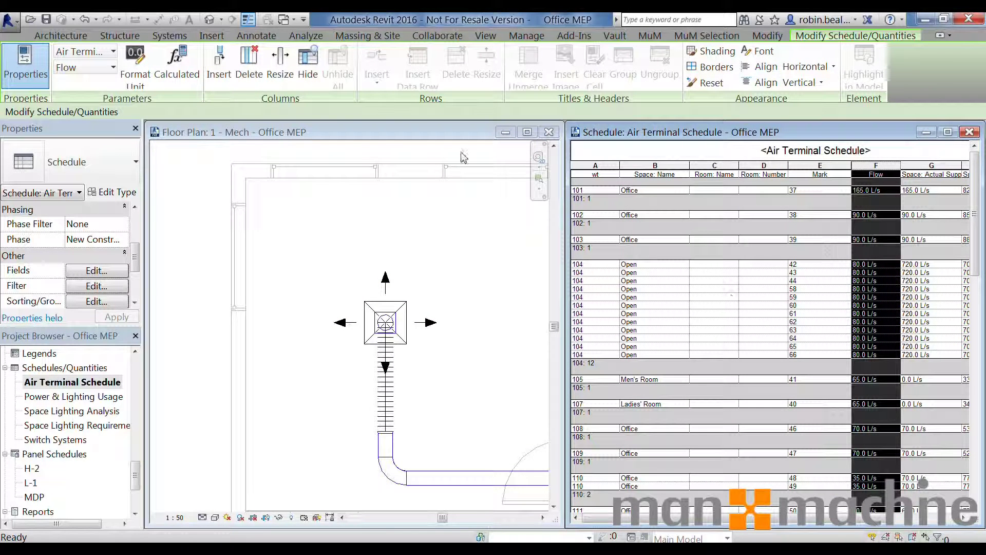
Open the 1 - Architecture floor plan and maximize it to fill the workspace
left_click(368, 135)
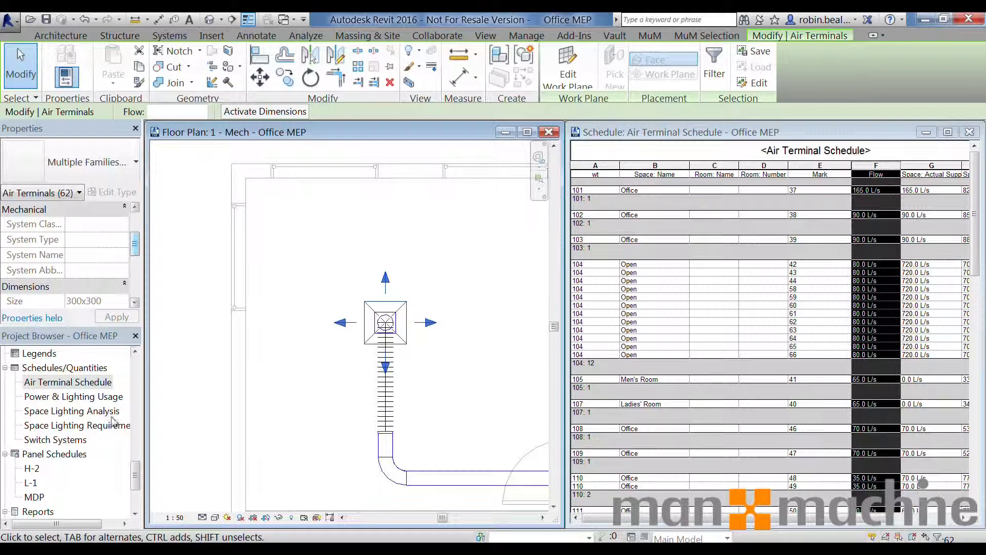
left_click_drag(135, 475, 135, 373)
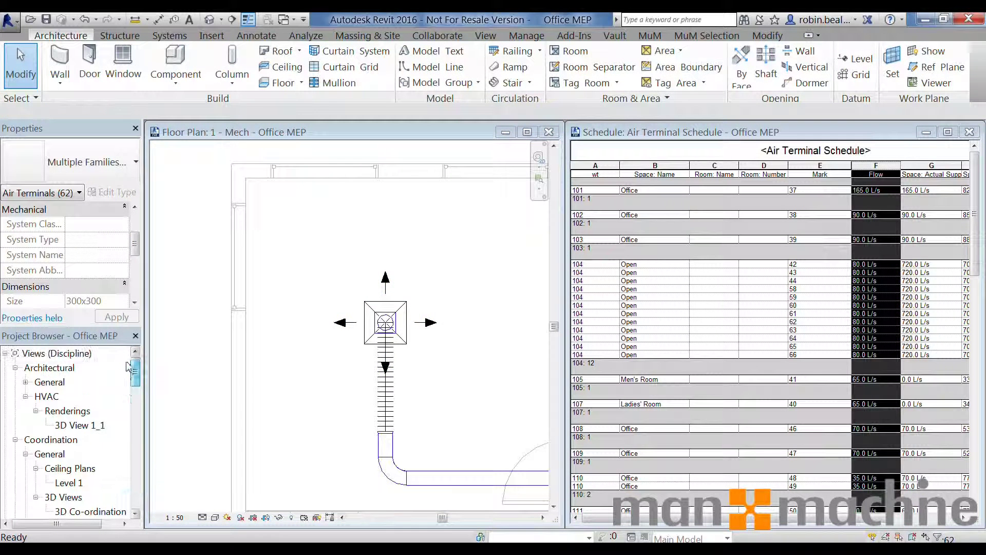
left_click(25, 382)
double_click(72, 411)
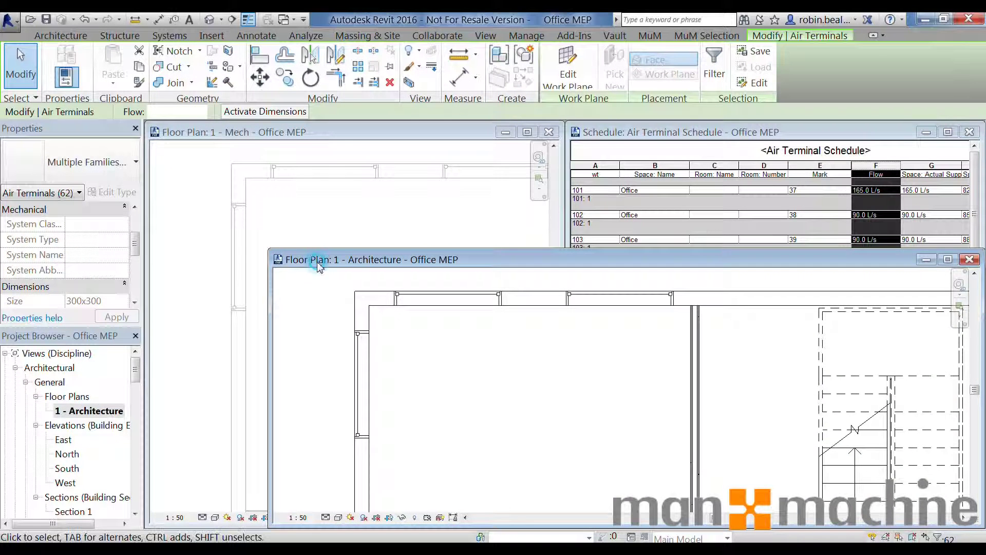
double_click(318, 260)
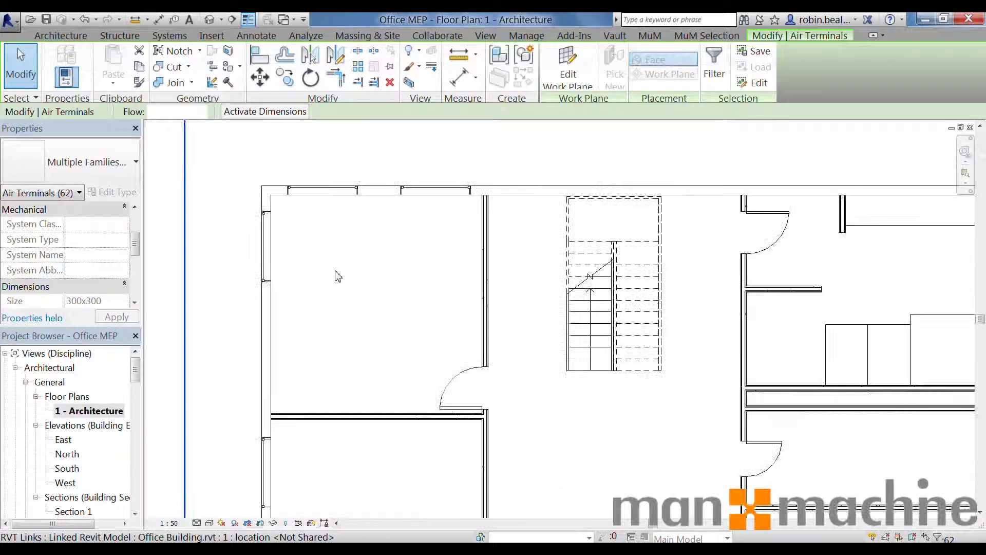
Place a room in the top-left office with the Architecture Room tool, then cancel
left_click(60, 35)
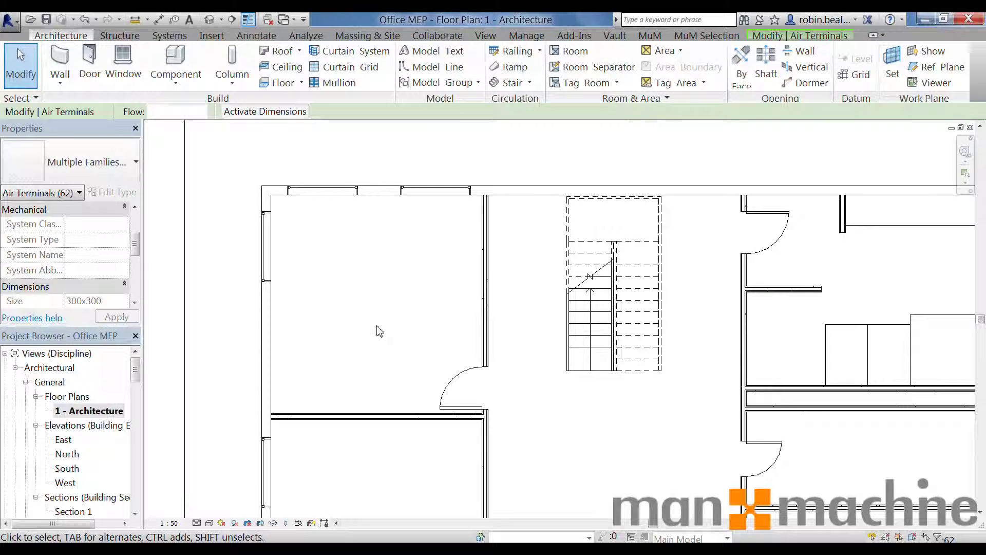
left_click(565, 51)
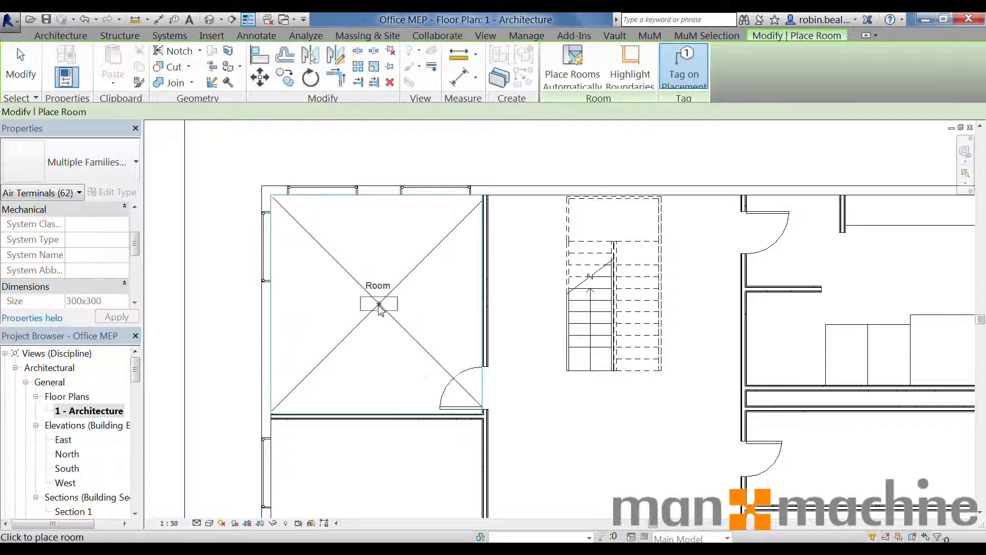
left_click(380, 311)
right_click(496, 270)
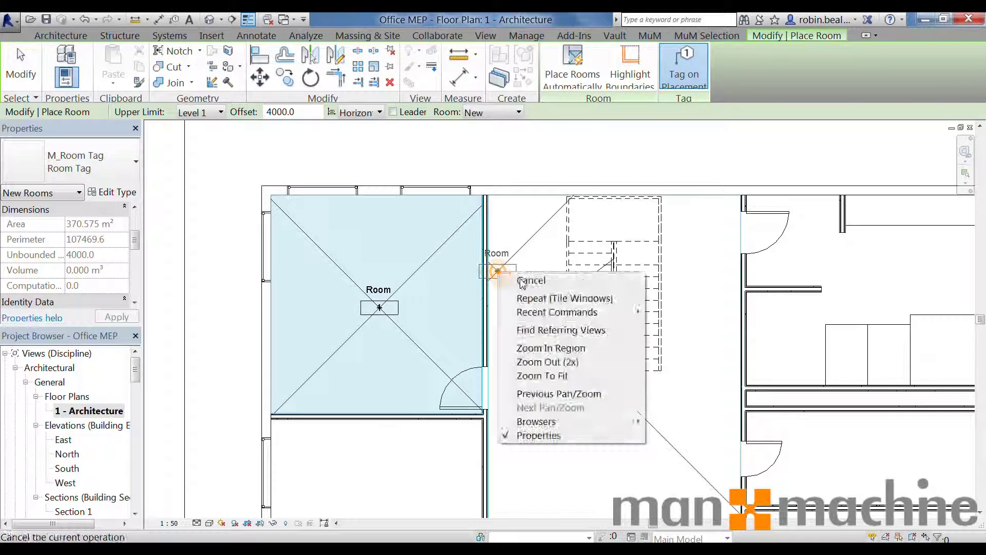
left_click(516, 279)
Close the accidentally opened room tag family without saving changes
double_click(379, 308)
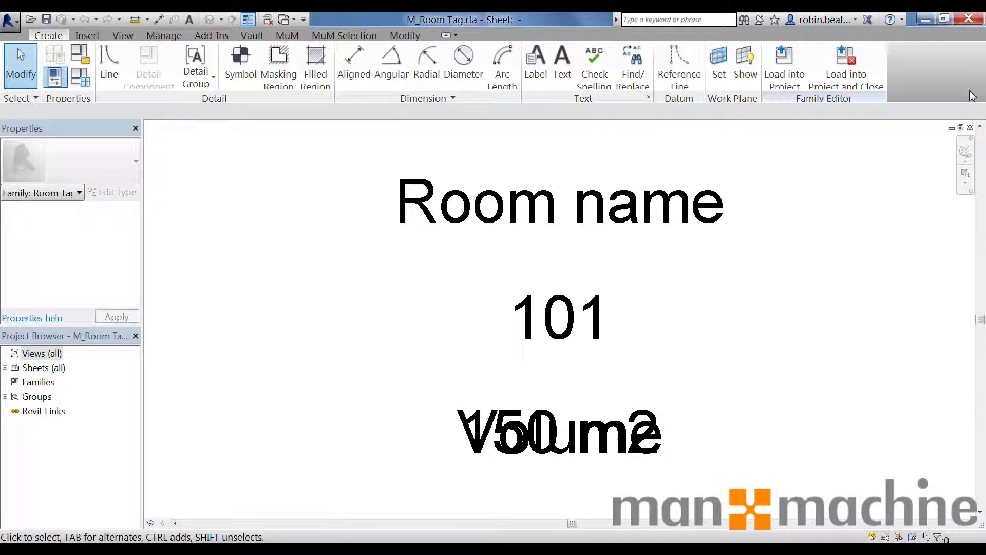
left_click(969, 129)
left_click(531, 288)
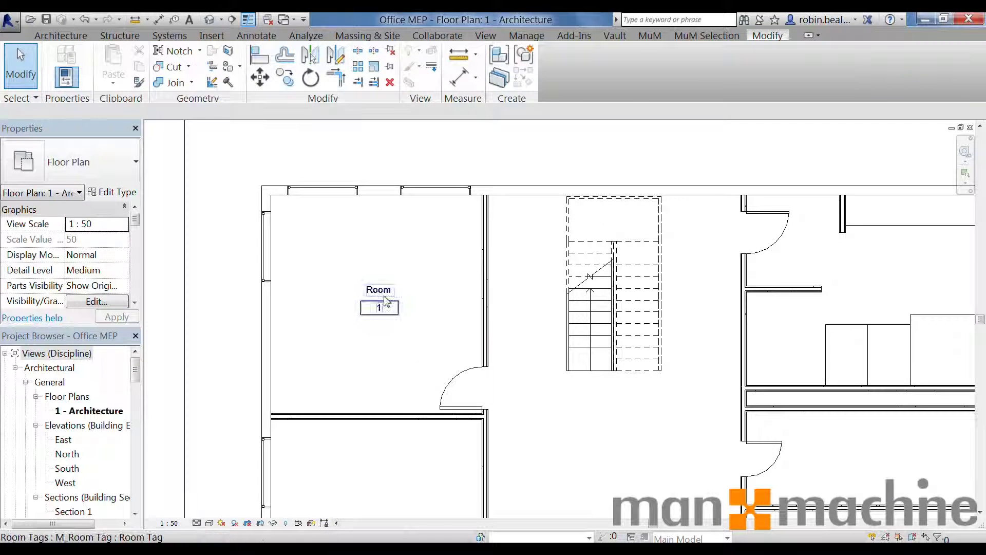
Rename the room tag to the occupant's office name and change its number to 501
left_click(385, 301)
left_click(386, 293)
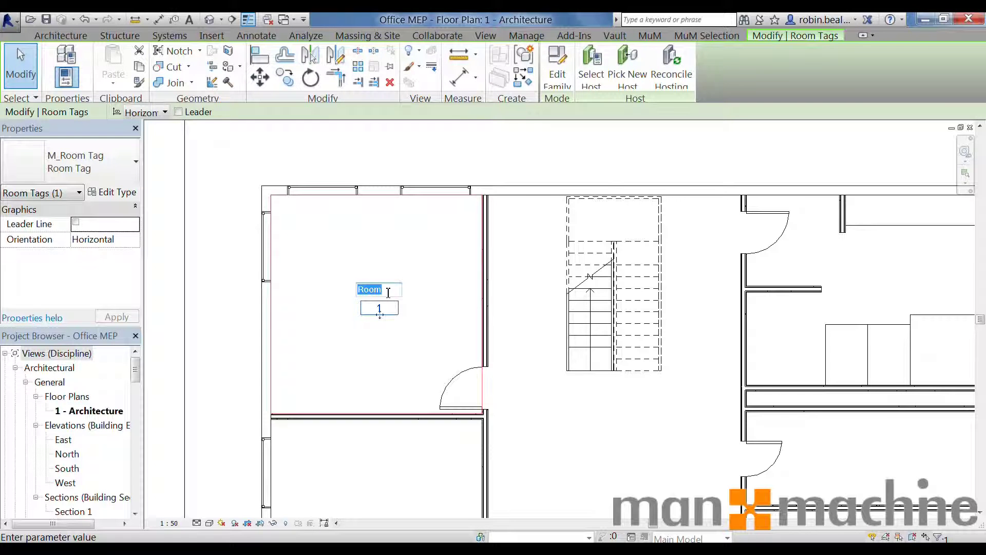
type("Robi")
type("n's Office")
left_click(380, 308)
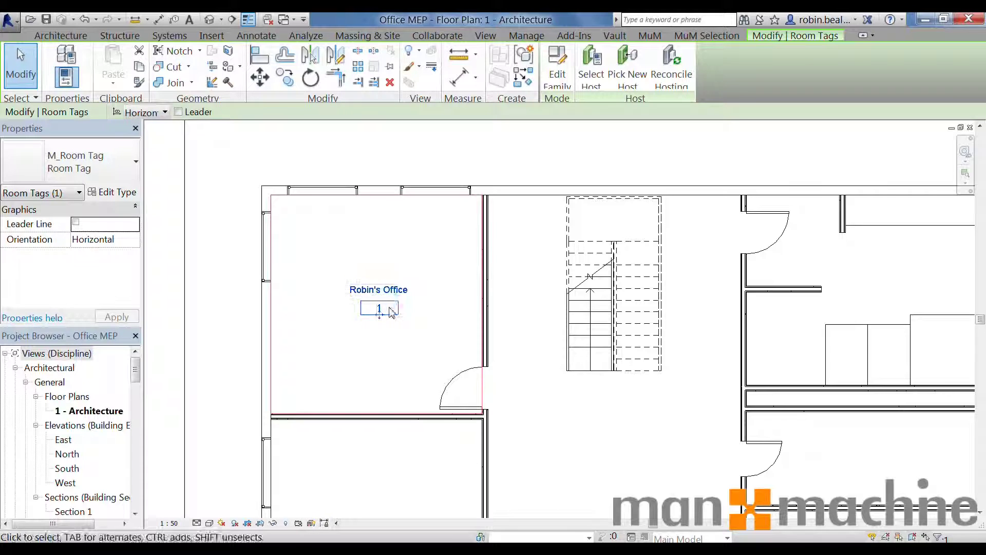
left_click(376, 307)
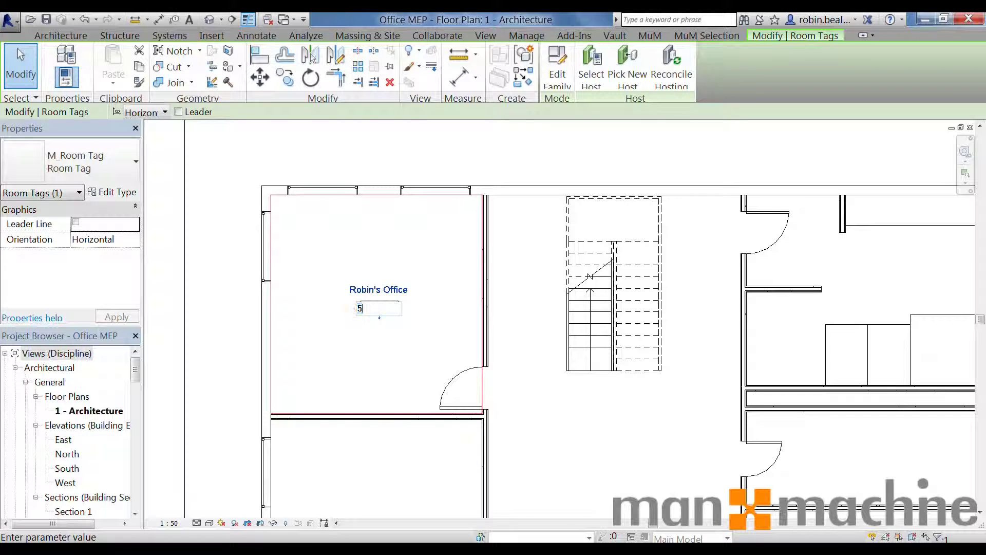
type("501")
left_click(431, 292)
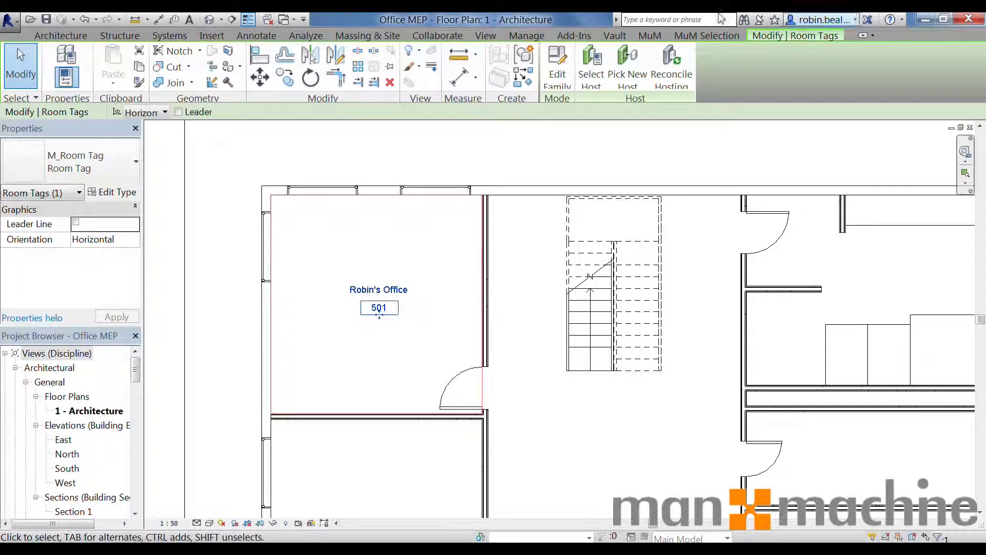
key("Escape")
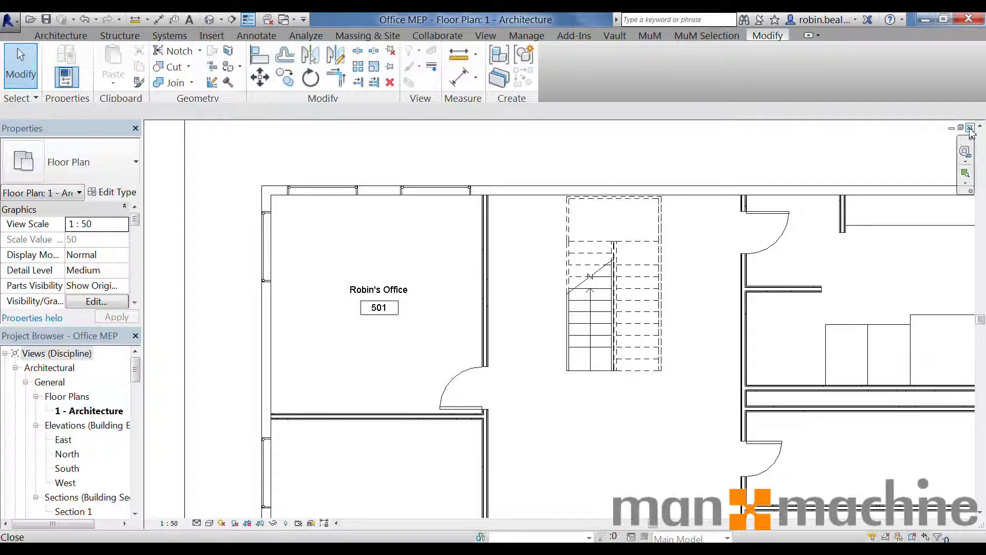
Close the architecture plan, tile views, and confirm the schedule shows the new room and 501
left_click(970, 127)
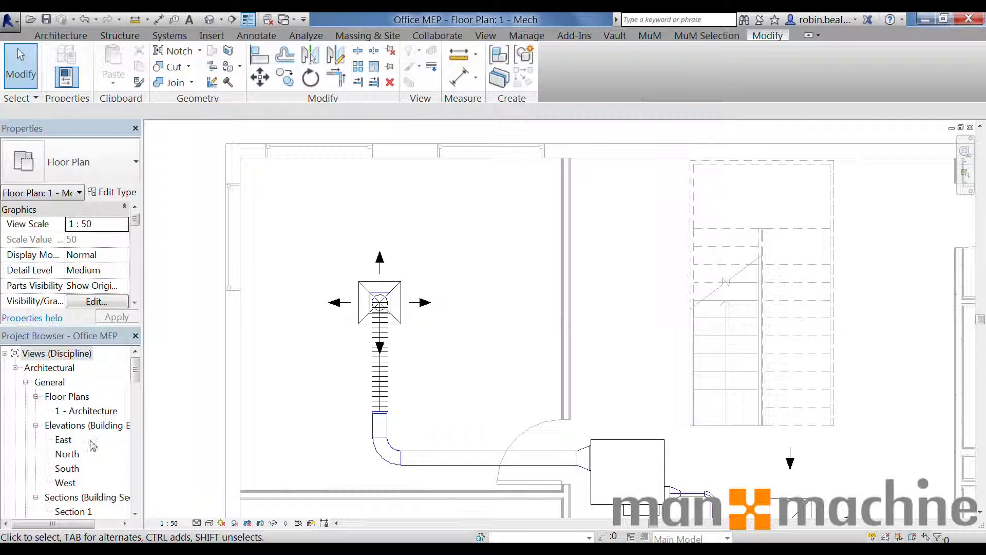
key("w")
key("t")
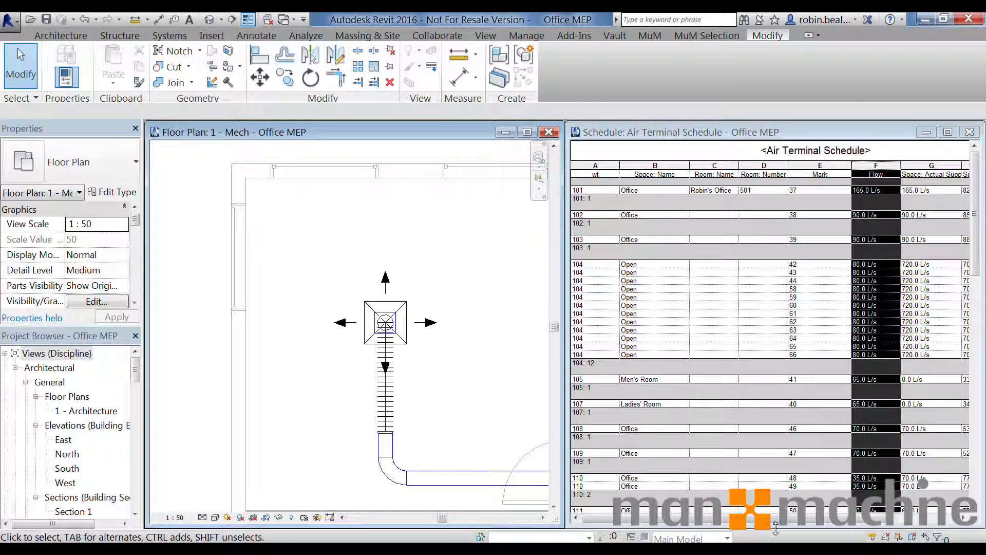
left_click_drag(775, 519, 861, 512)
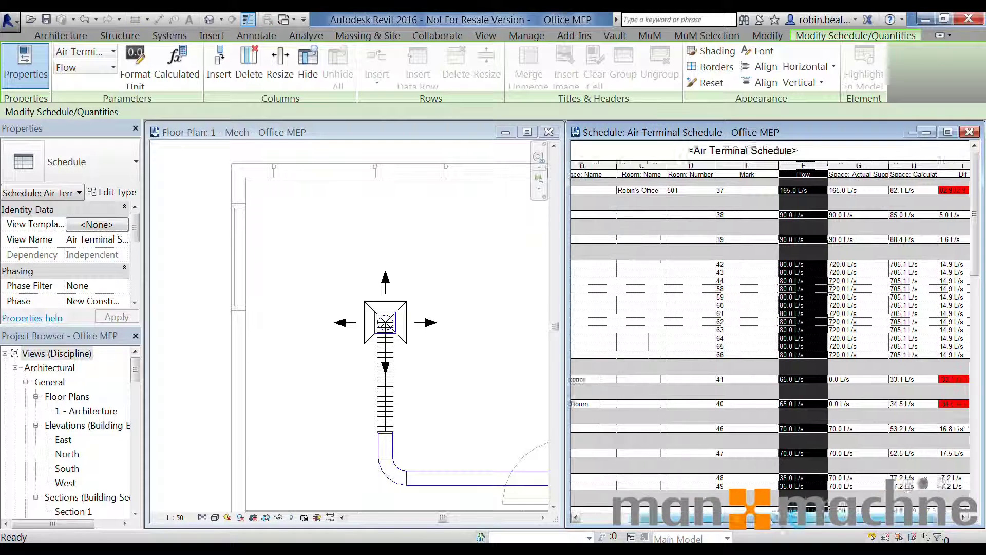
left_click(575, 518)
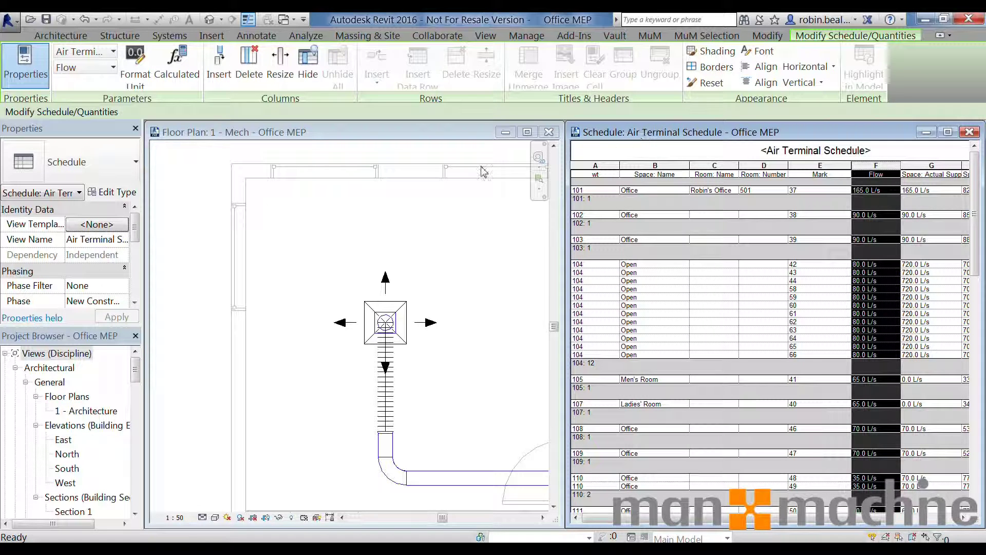
left_click_drag(135, 214, 135, 247)
Reopen the schedule's Fields settings and choose Space in 'Select available fields from'
left_click(94, 272)
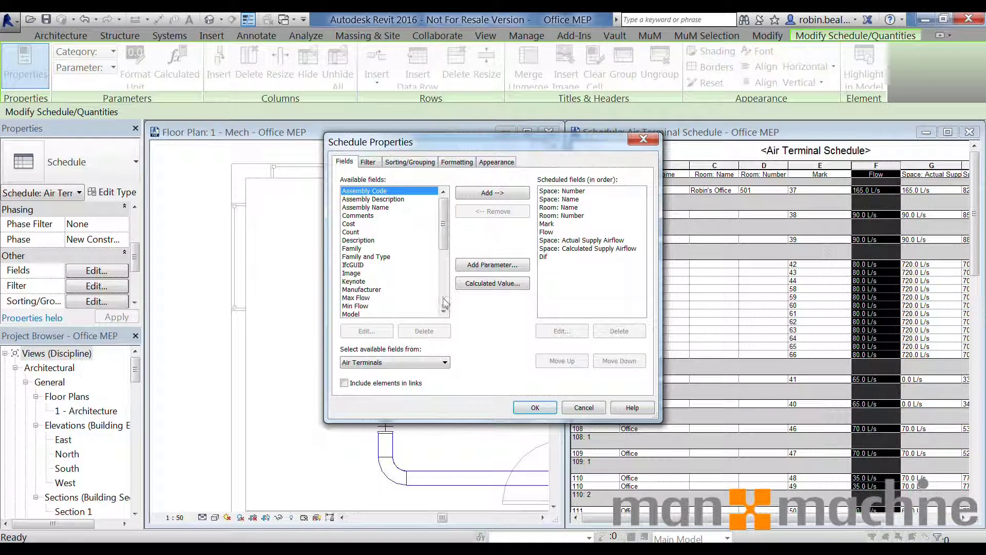
left_click(382, 363)
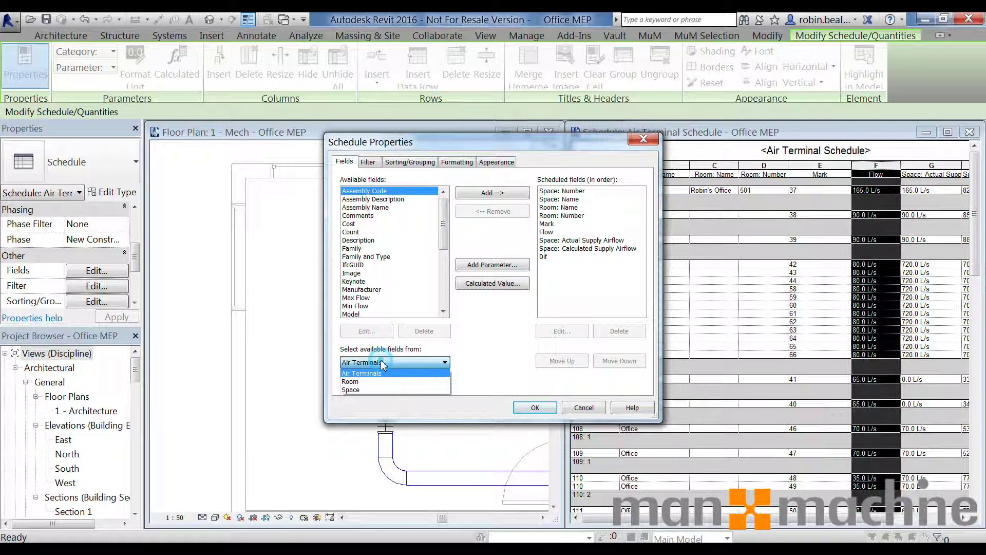
left_click(361, 389)
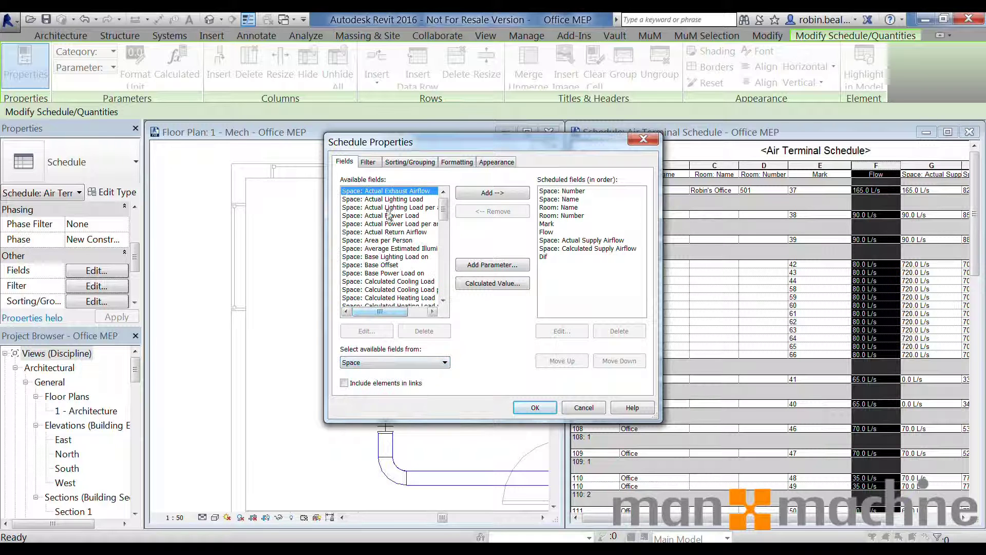